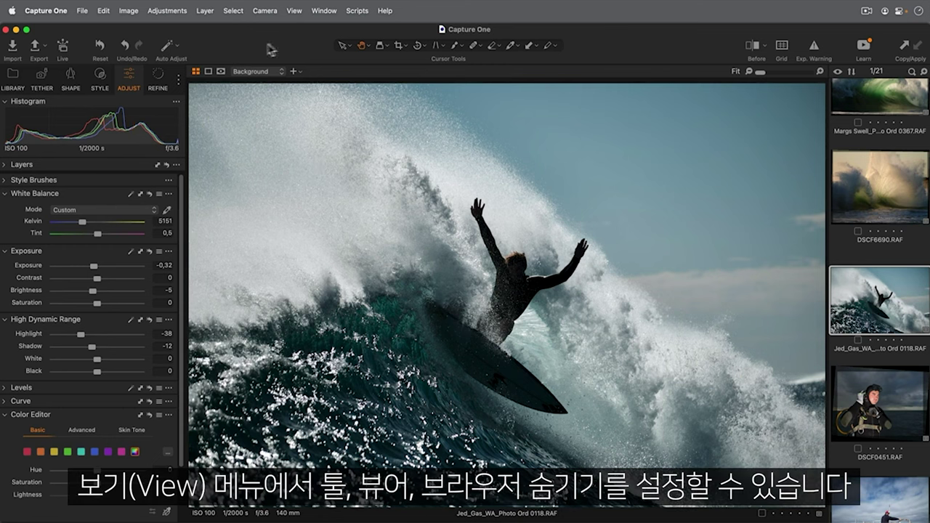
Look over the View menu, then search the keyboard shortcut editor for 'Viewer'
left_click(294, 11)
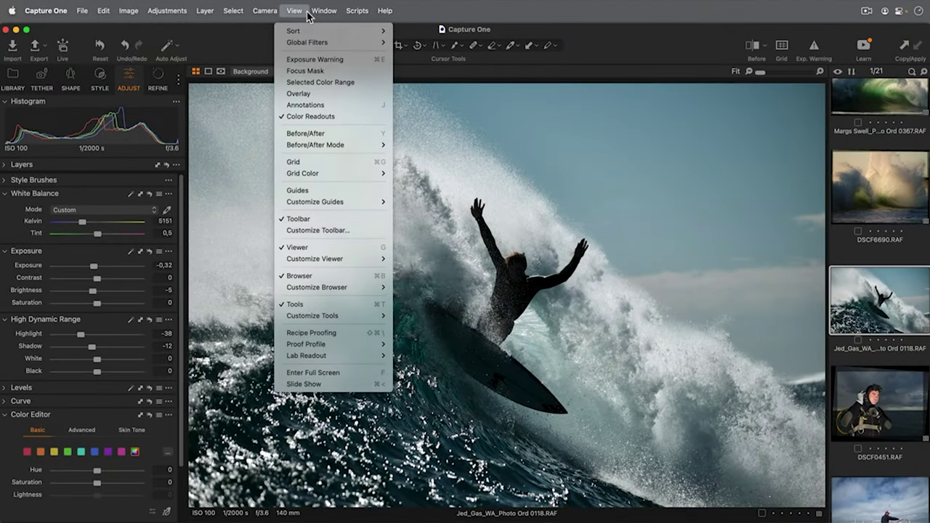
left_click(307, 13)
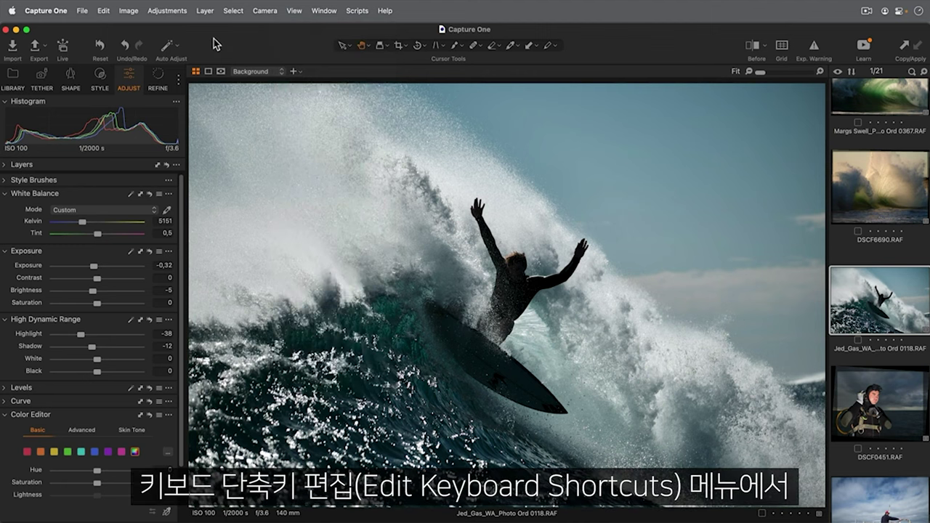
left_click(106, 11)
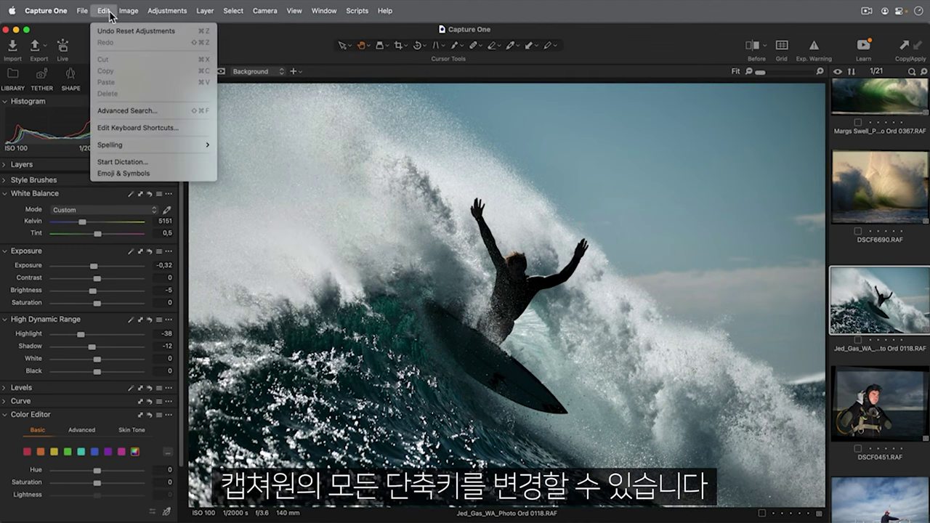
left_click(190, 127)
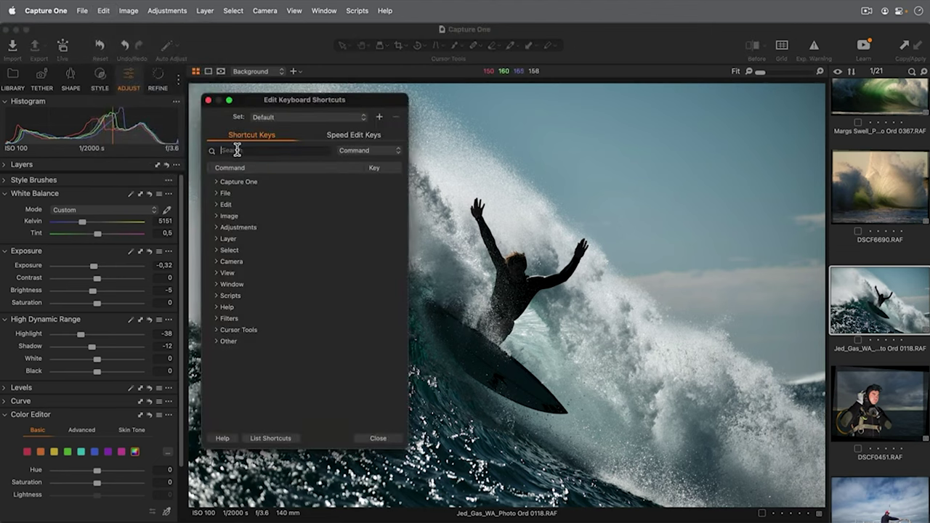
type("Viewer")
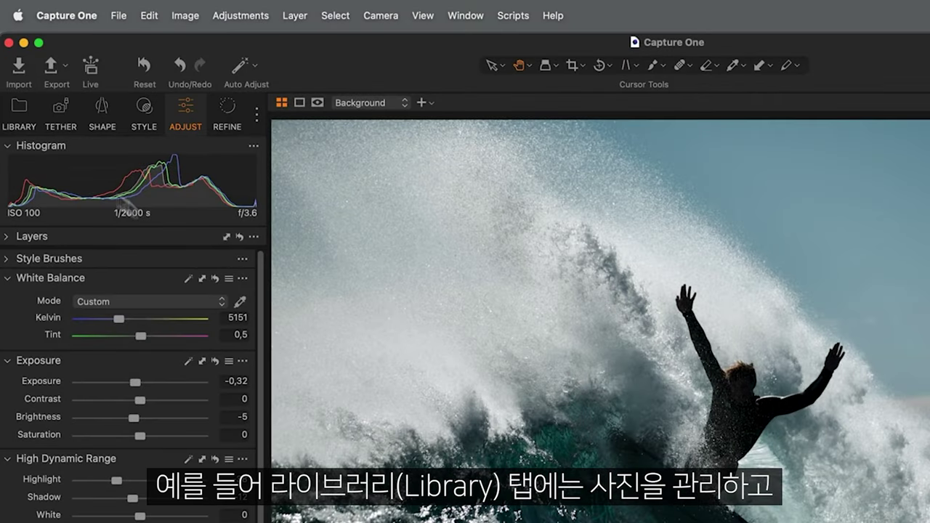
Visit the Library tools, return to Adjust, and check the add-tool-tab options without adding one
left_click(28, 120)
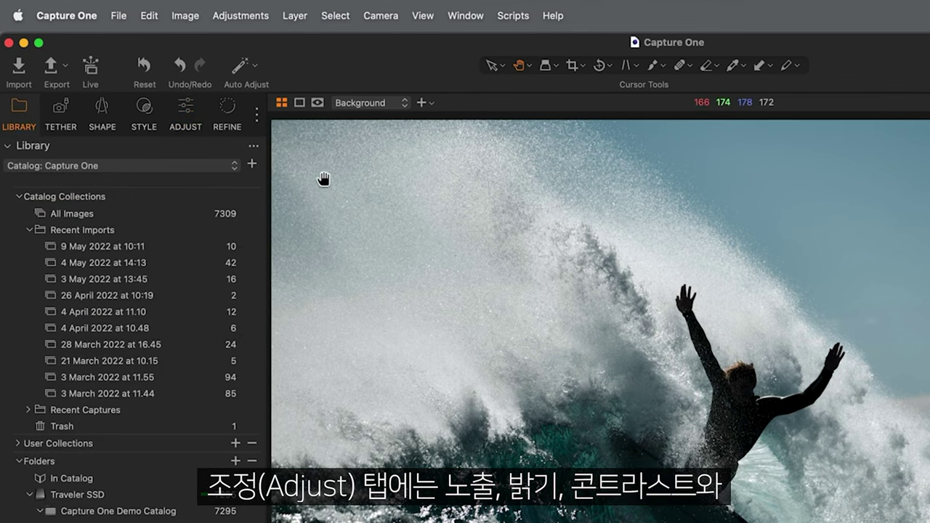
left_click(186, 115)
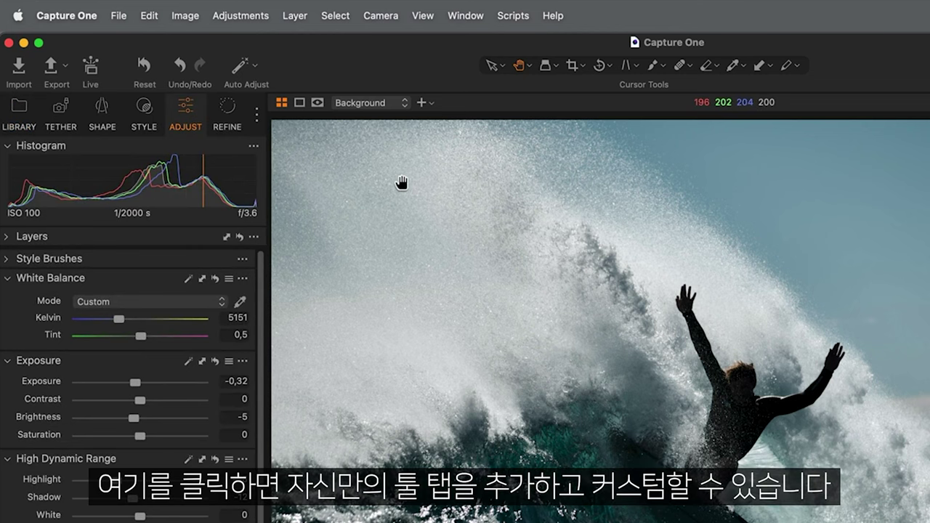
left_click(259, 117)
mouse_move(332, 137)
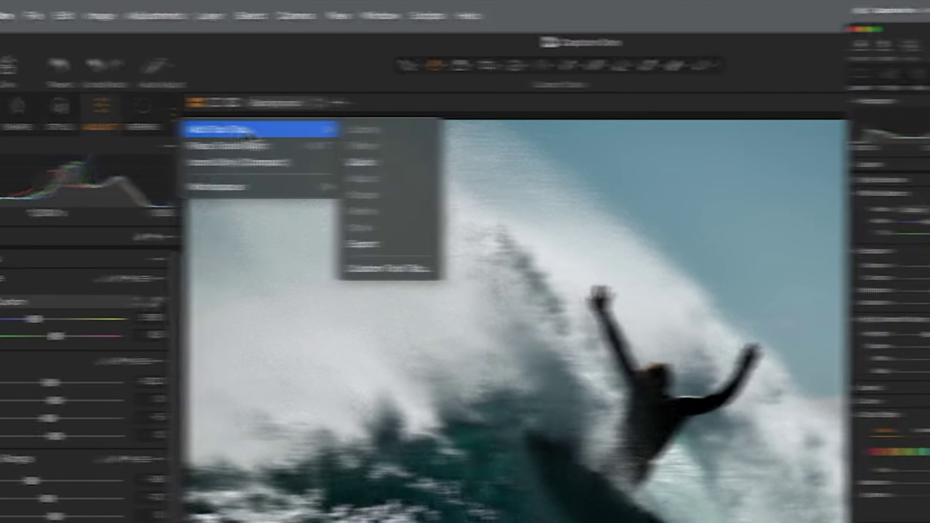
left_click(341, 229)
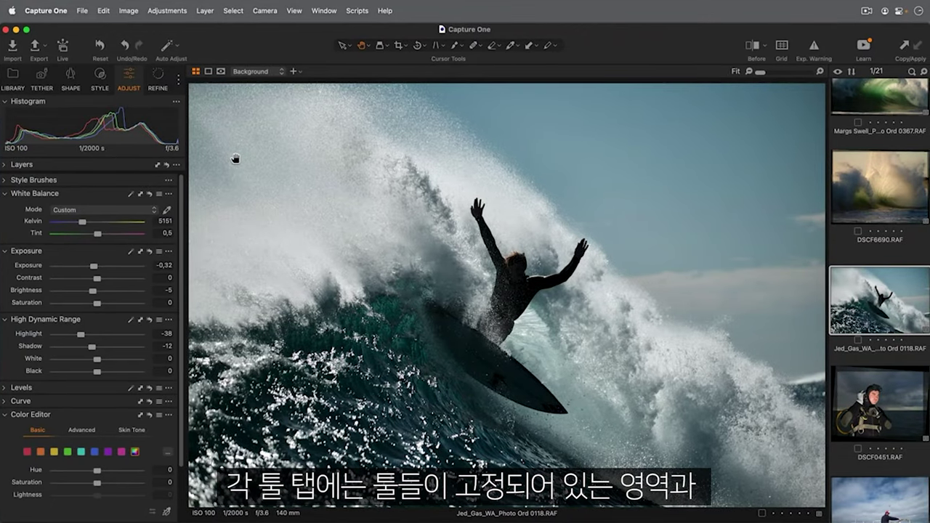
Expand Layers, float and redock it, then drag White Balance and Exposure above Style Brushes
left_click(7, 166)
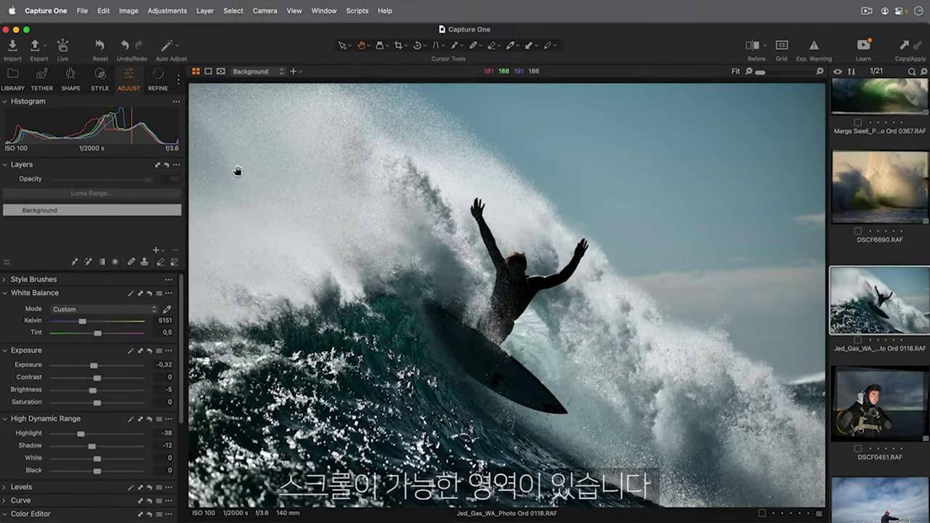
scroll(117, 363, "down", 5)
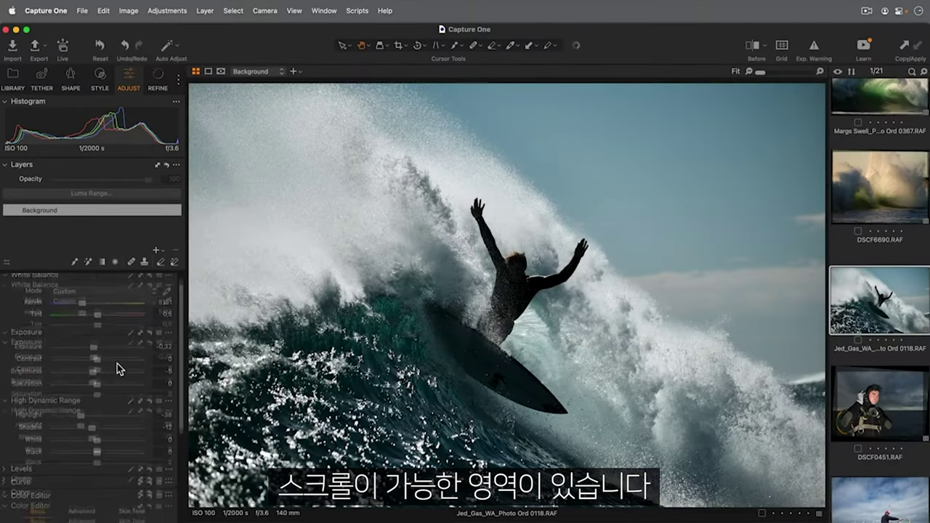
scroll(117, 367, "up", 5)
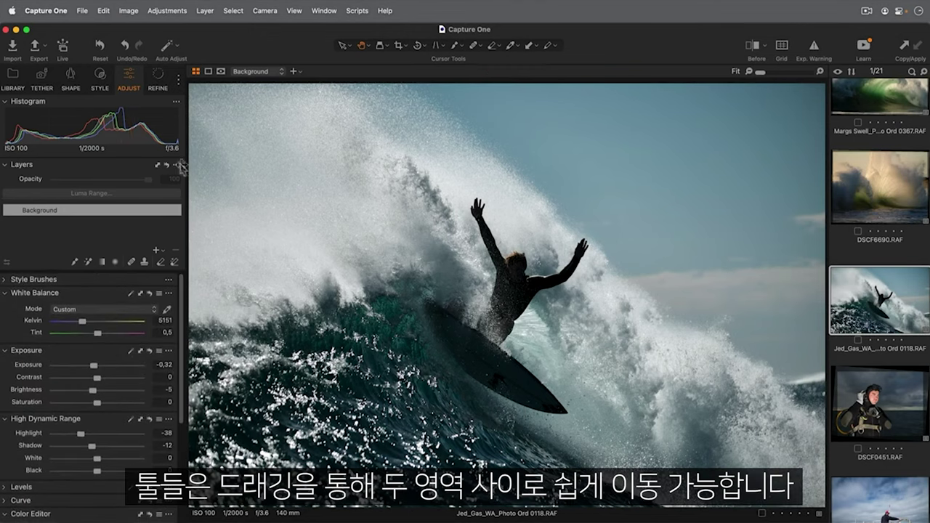
mouse_move(144, 166)
left_mouse_down()
mouse_move(190, 170)
mouse_move(152, 167)
left_mouse_up()
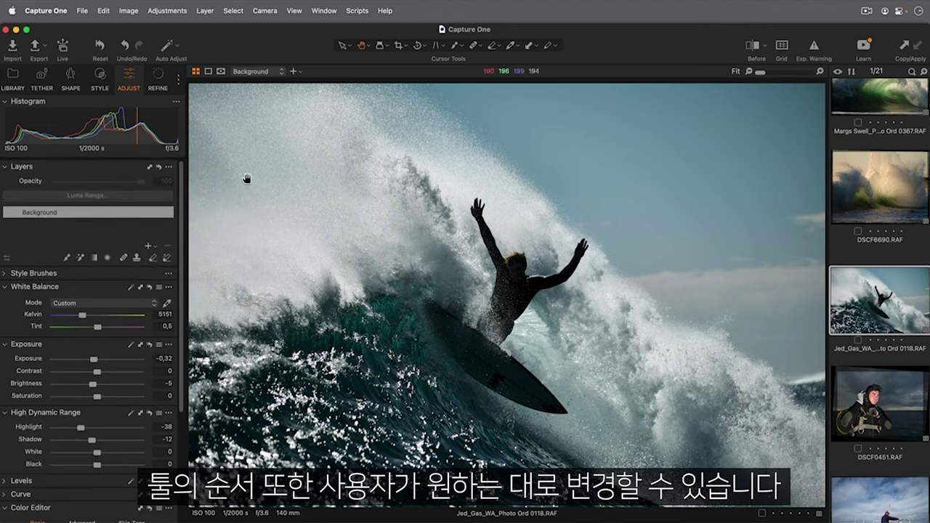
left_click_drag(114, 287, 124, 276)
left_click_drag(105, 344, 104, 331)
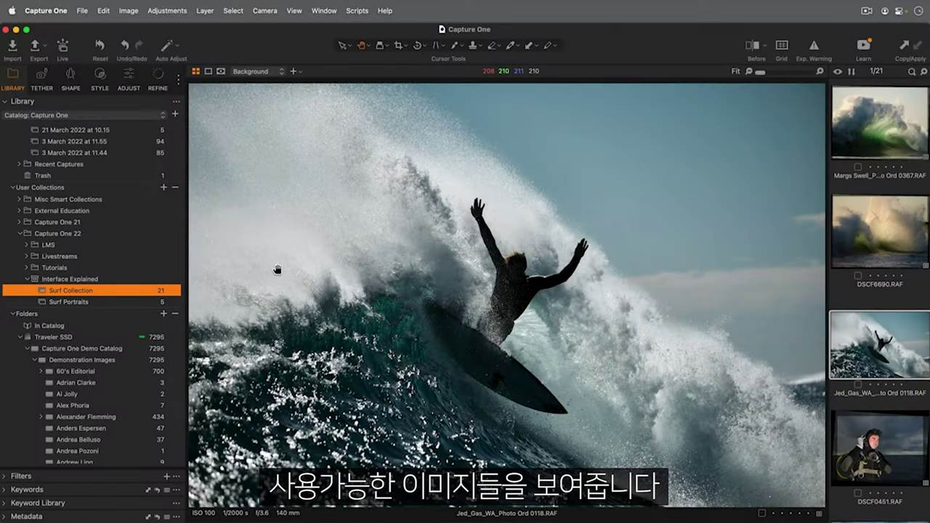
Open Surf Portraits and step back past DSCF0554 to the boat photo DSCF8069
left_click(159, 301)
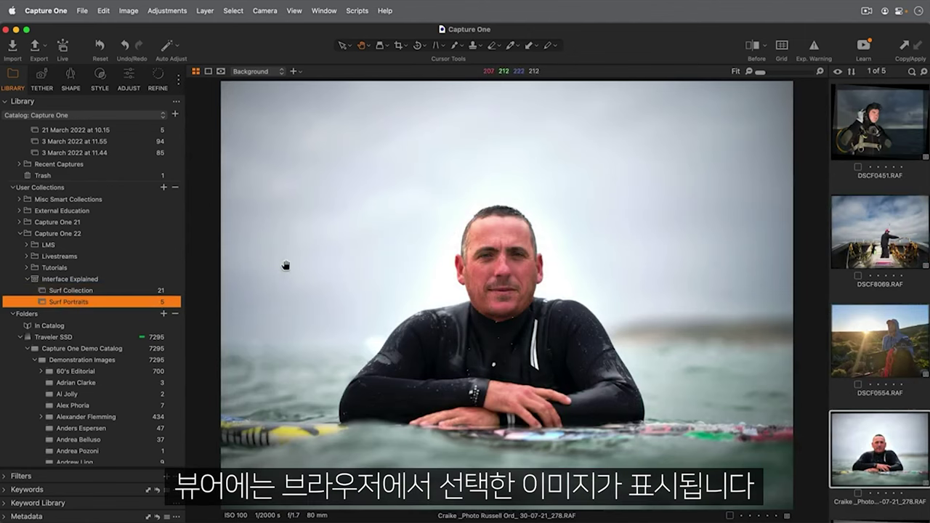
key("alt+Left")
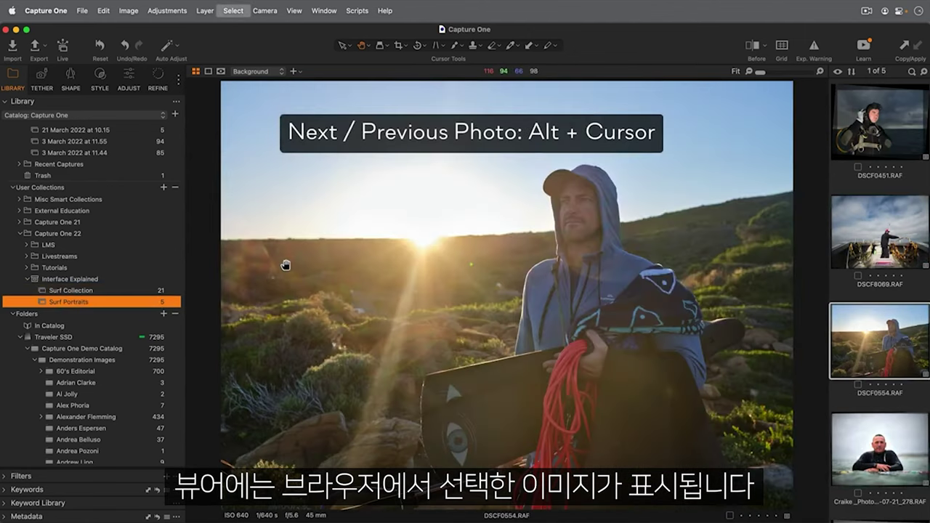
key("alt+Left")
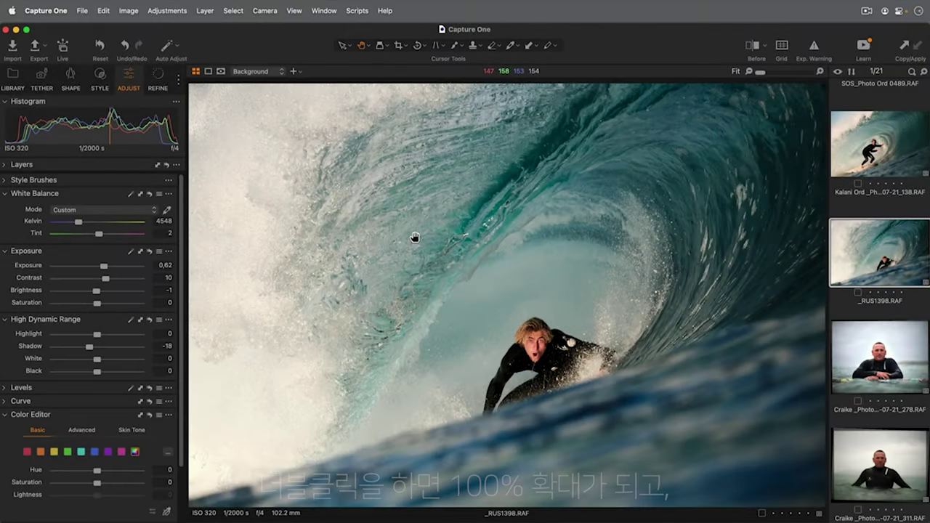
View the surfer's face in _RUS1398 at 100%, pan across it, then return to Fit
double_click(520, 336)
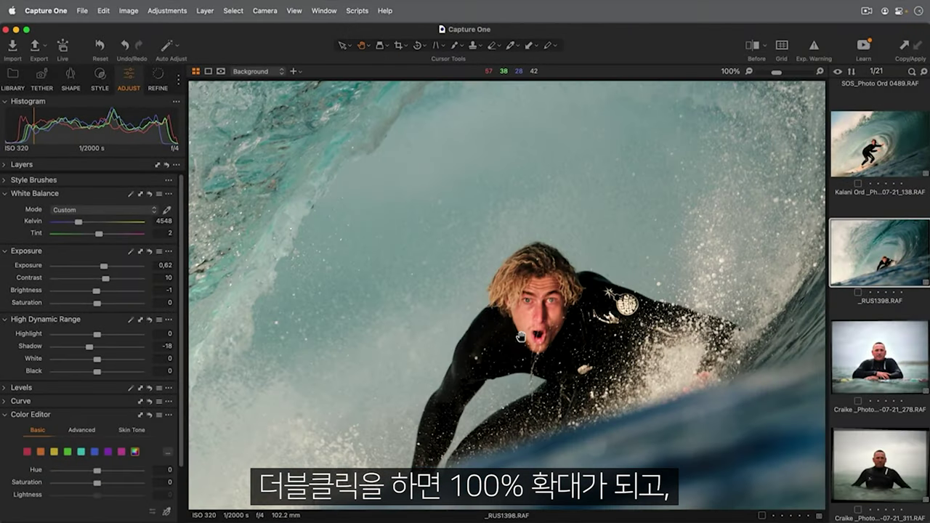
mouse_move(561, 326)
left_mouse_down()
mouse_move(409, 285)
mouse_move(577, 329)
mouse_move(575, 317)
left_mouse_up()
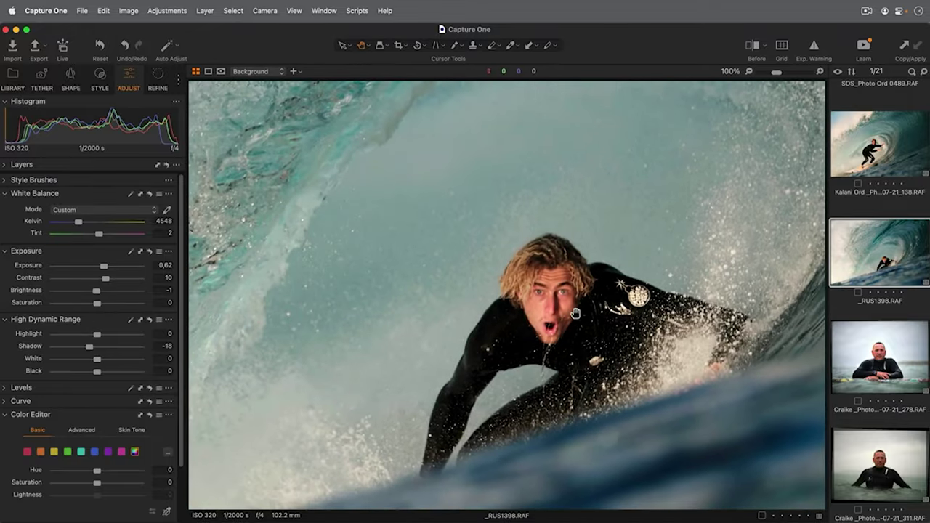
double_click(474, 329)
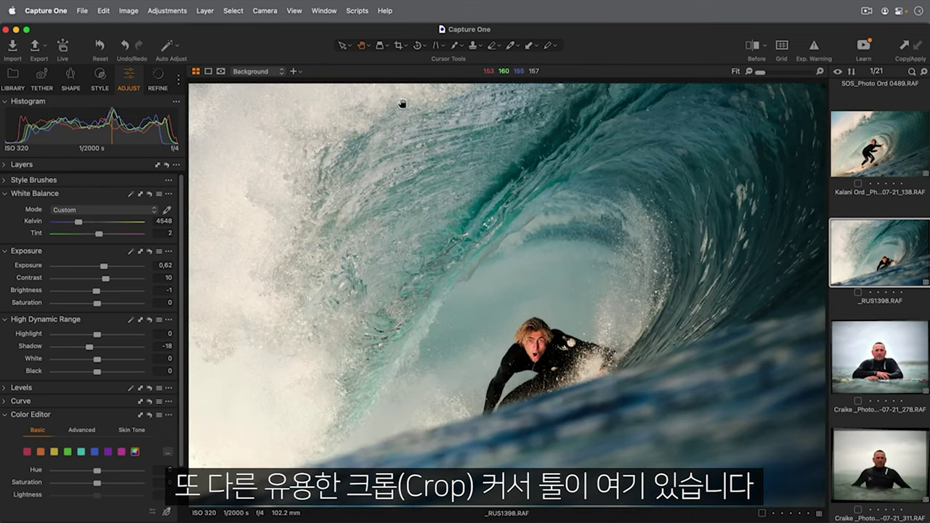
Draw and reposition a crop frame on the wave photo, then open its aspect Ratio list
left_click(398, 45)
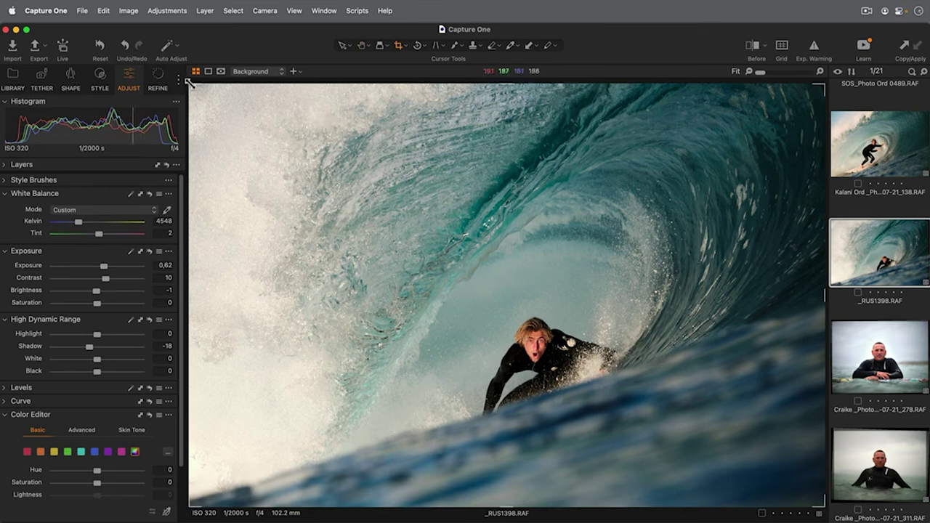
left_click_drag(192, 85, 297, 178)
left_click_drag(535, 312, 482, 282)
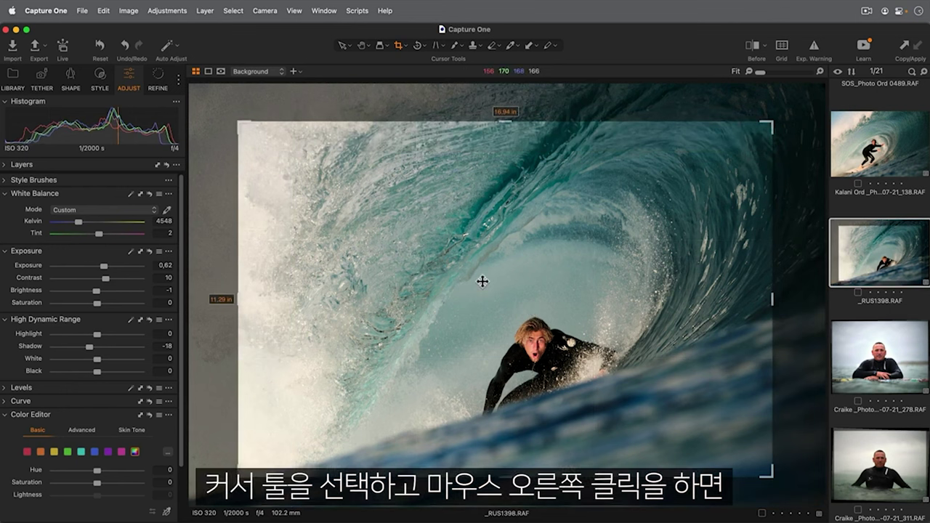
right_click(483, 281)
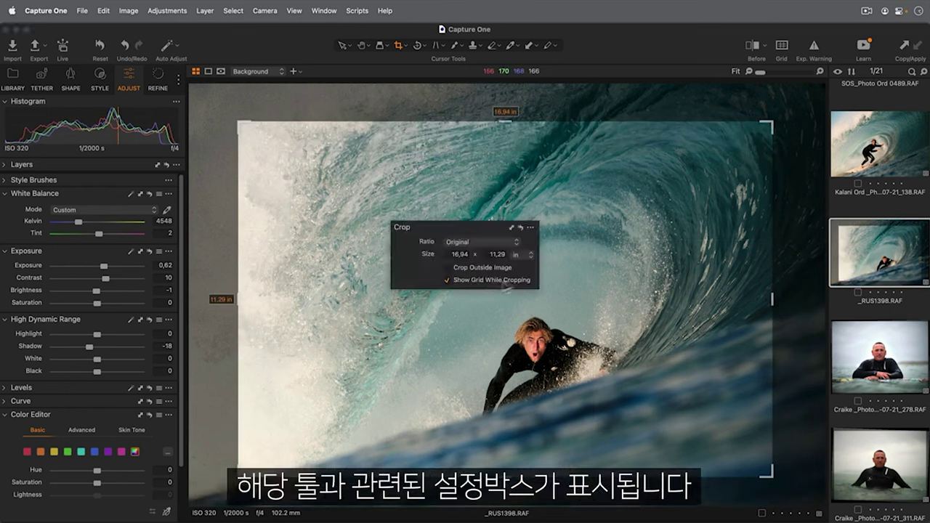
left_click(512, 243)
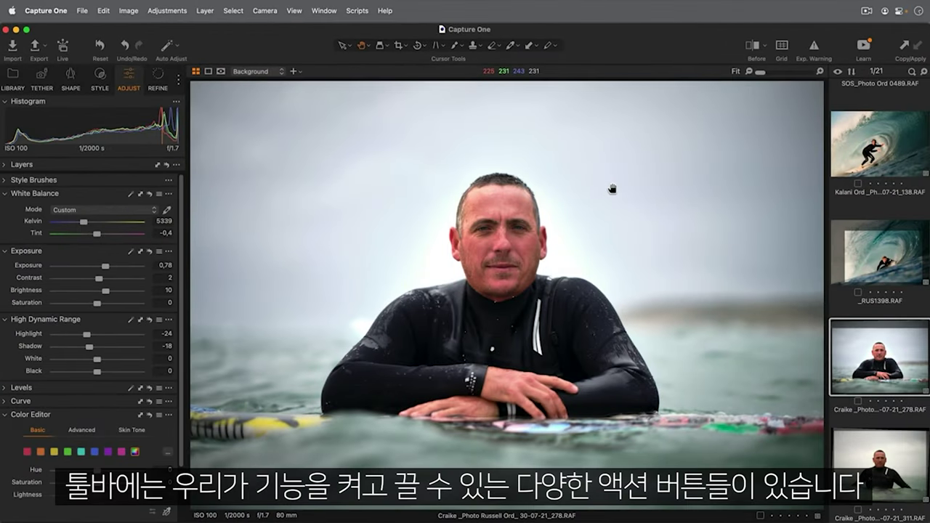
left_click(756, 45)
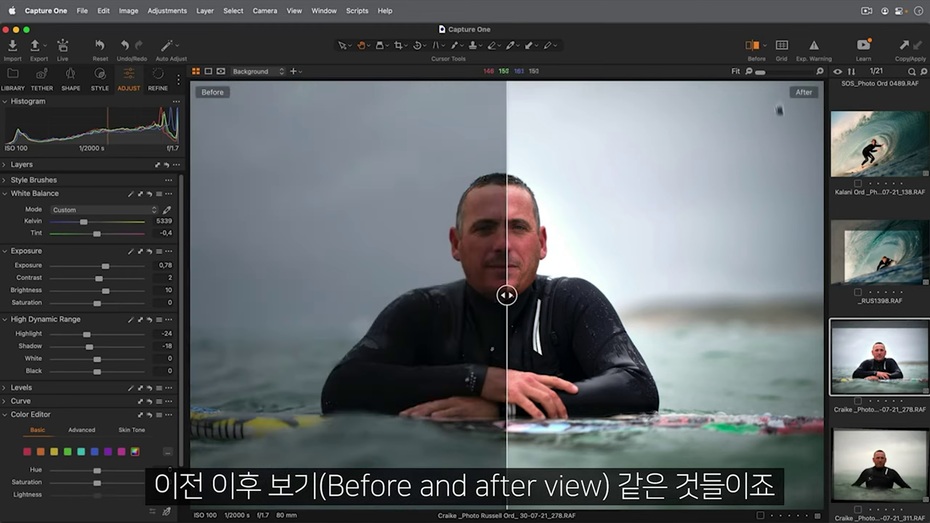
left_click_drag(506, 294, 558, 295)
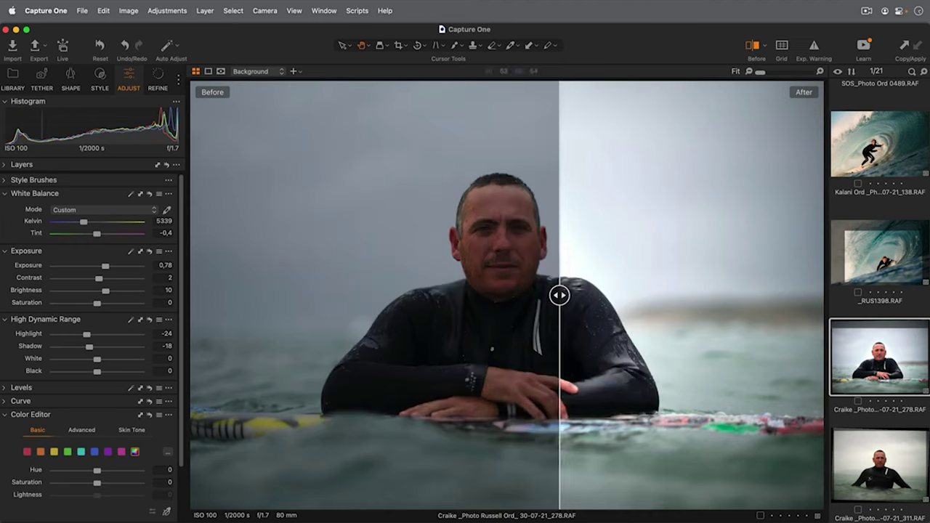
left_click(755, 45)
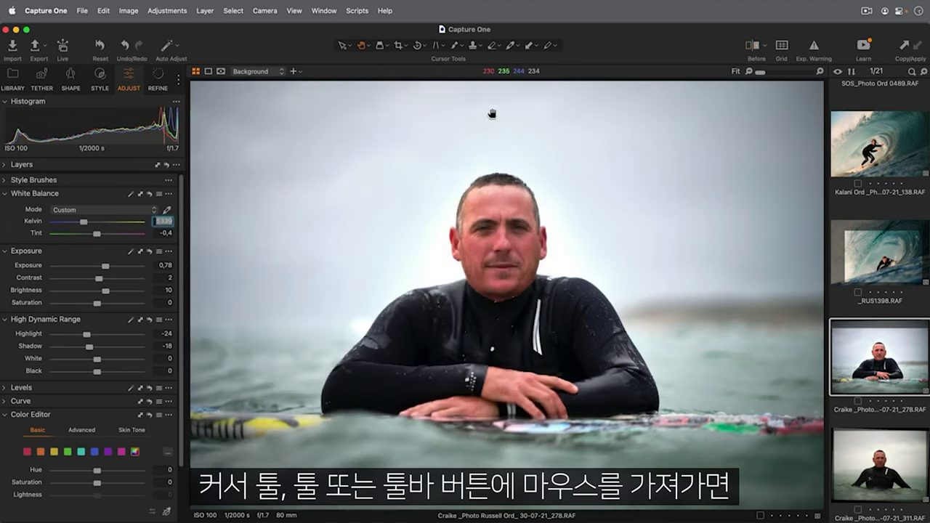
mouse_move(419, 46)
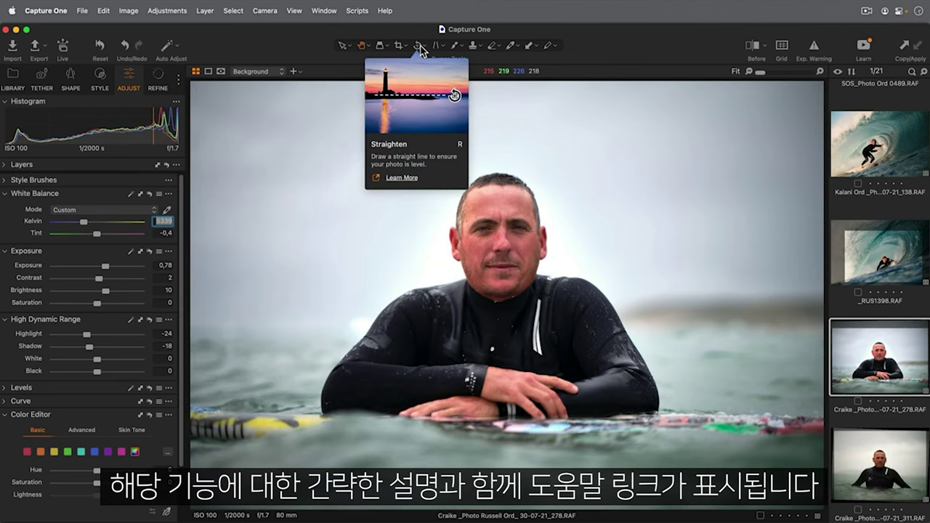
mouse_move(475, 47)
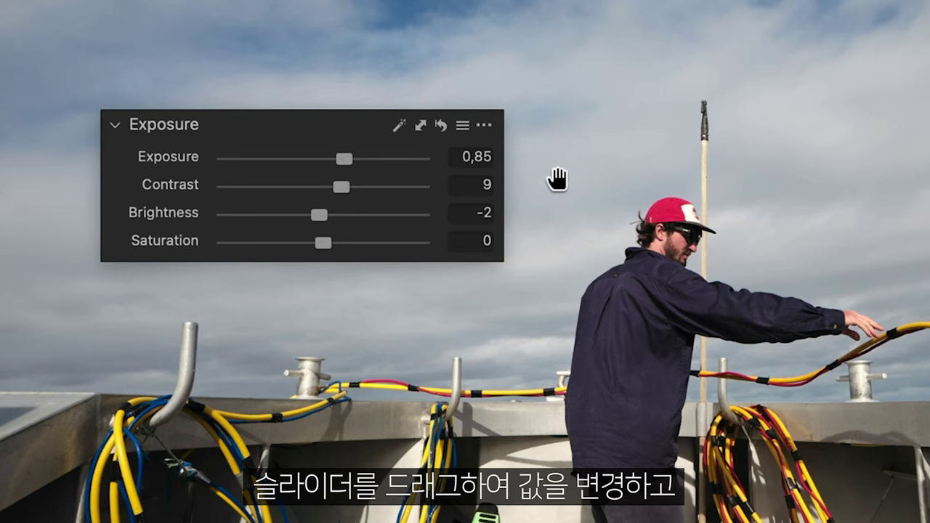
Raise Contrast to 10, preview unadjusted Exposure, reset Brightness from 36 to 0, preview tool reset
mouse_move(344, 187)
left_mouse_down()
mouse_move(382, 187)
mouse_move(344, 186)
left_mouse_up()
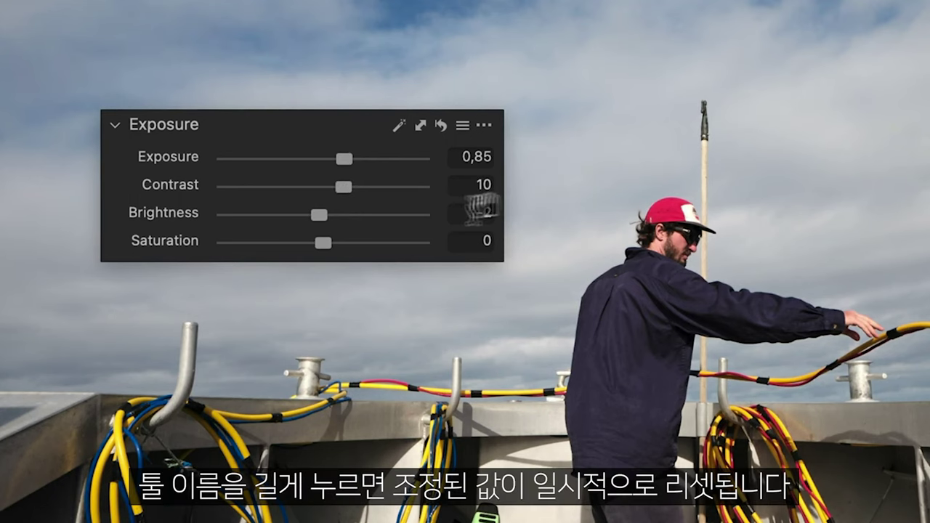
left_click(181, 158)
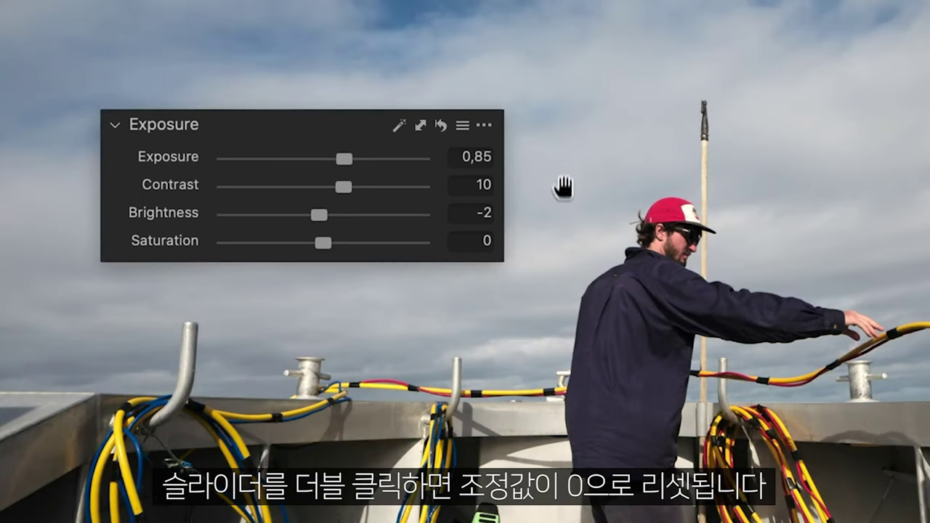
left_click(392, 215)
double_click(392, 215)
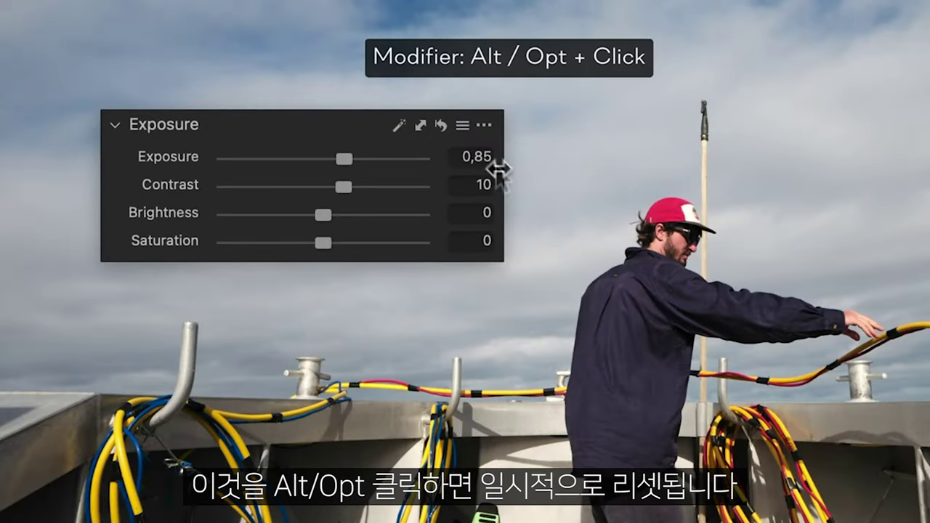
left_click(446, 125, "alt")
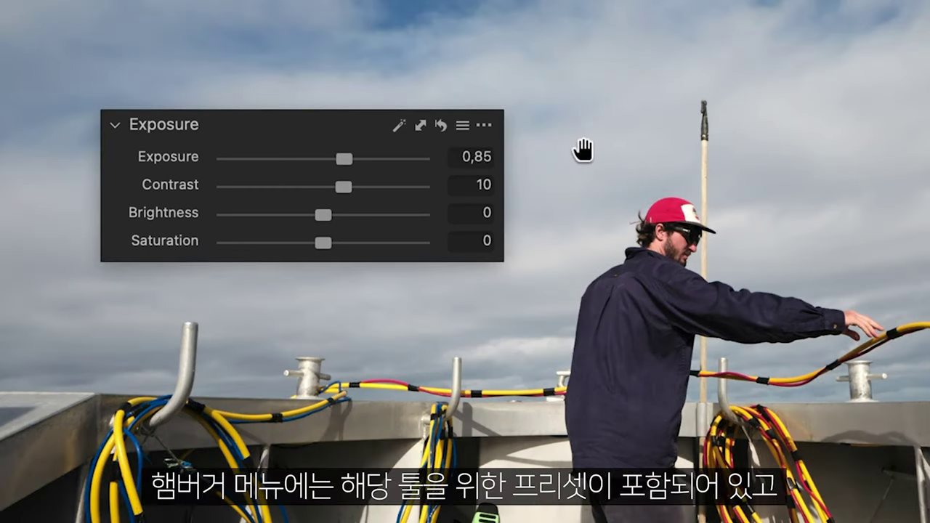
left_click(462, 126)
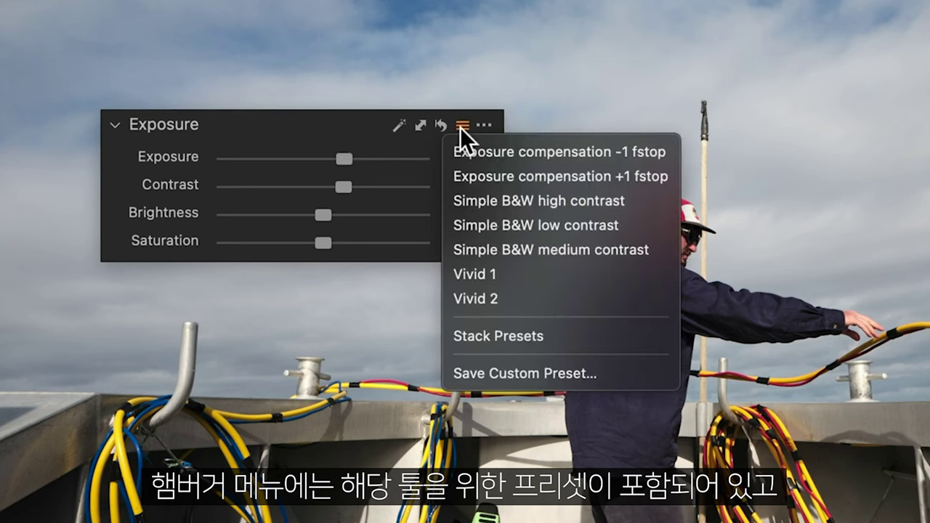
left_click(603, 104)
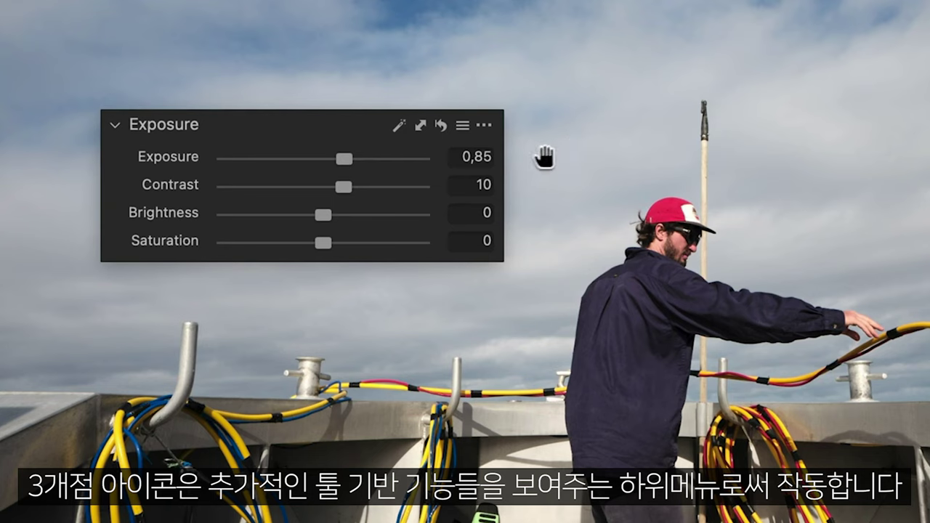
left_click(483, 126)
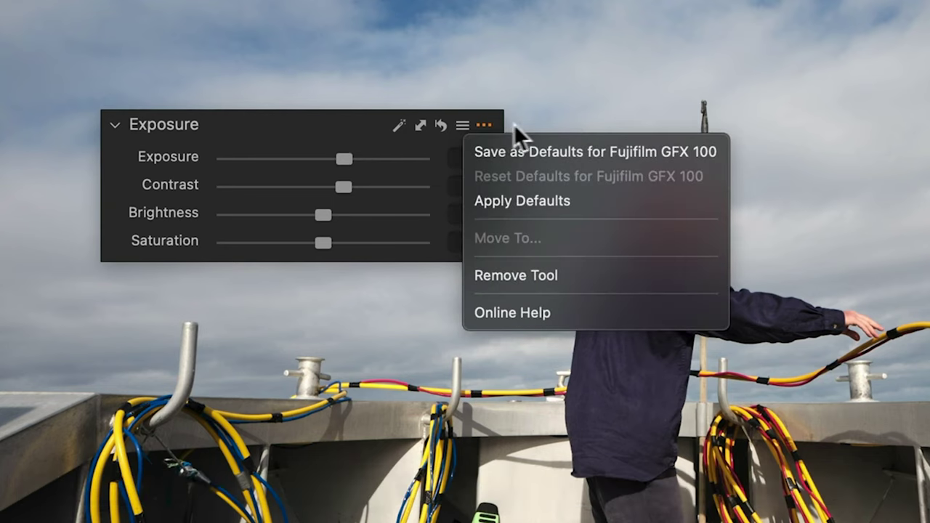
left_click(605, 85)
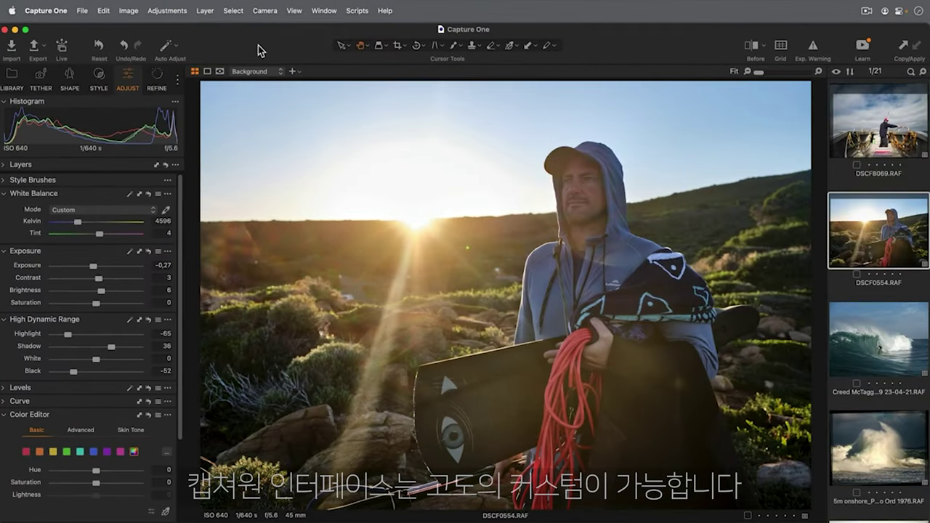
Glance at the View menu, then bring up Window > Workspace options
left_click(295, 11)
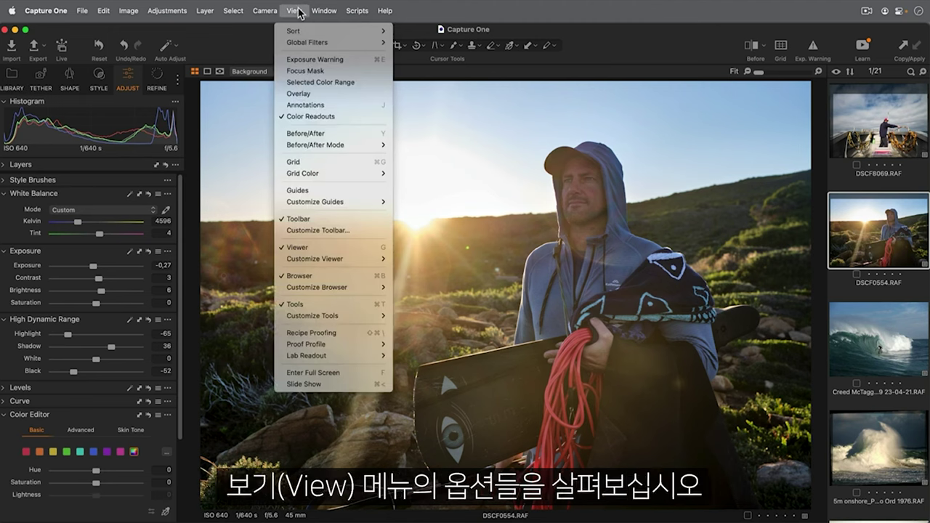
left_click(297, 12)
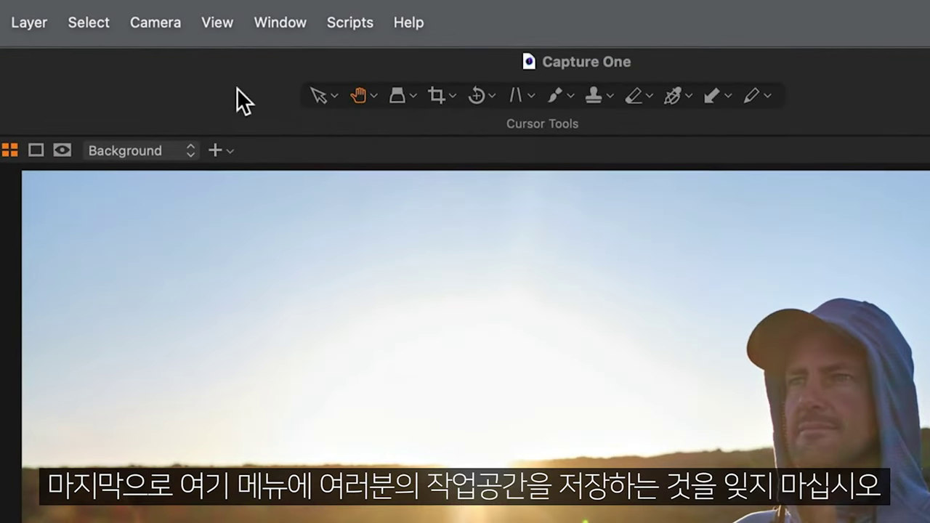
left_click(281, 21)
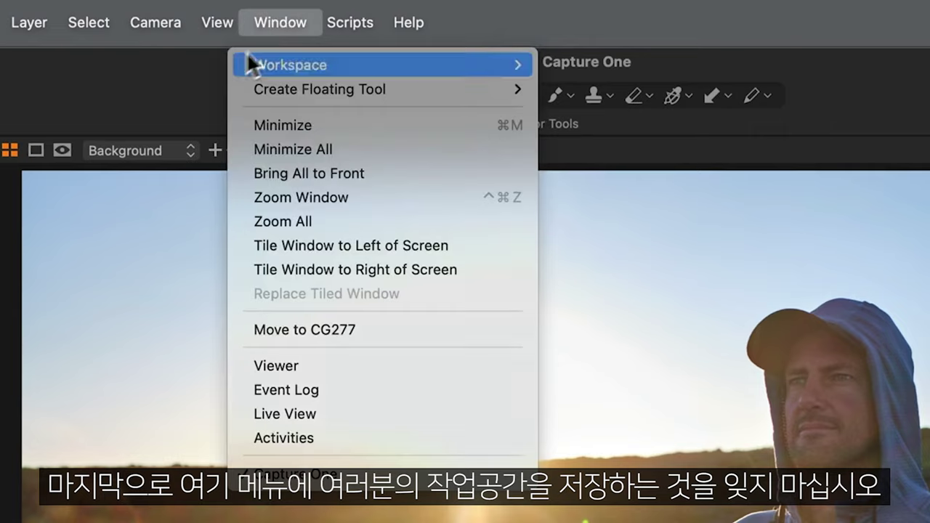